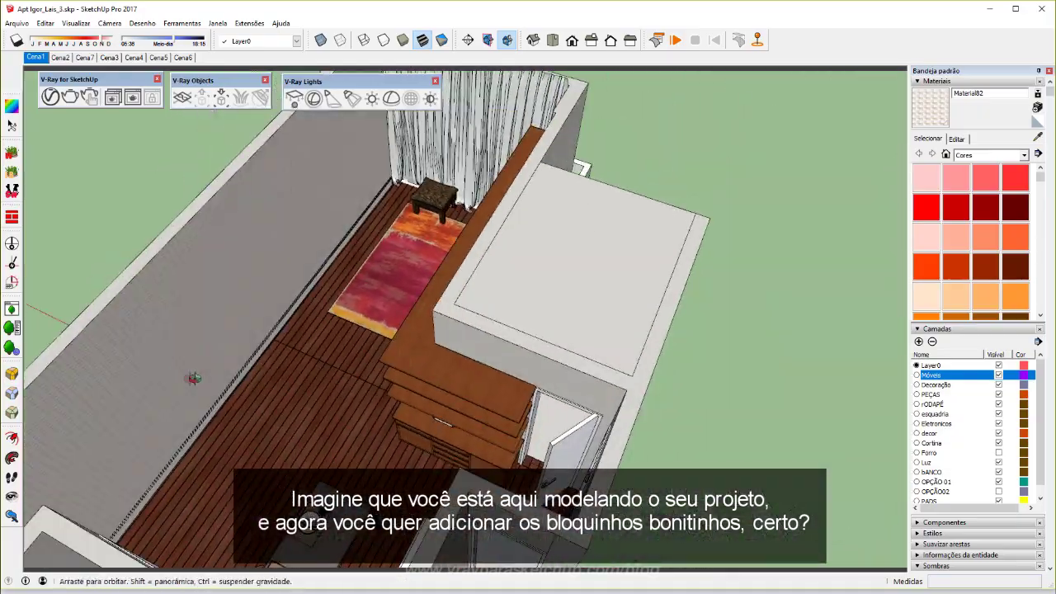
- Orbit and zoom around the apartment model, from a top view down to the dining floor and back
mouse_move(193, 379)
middle_mouse_down()
mouse_move(267, 412)
mouse_move(539, 424)
middle_mouse_up()
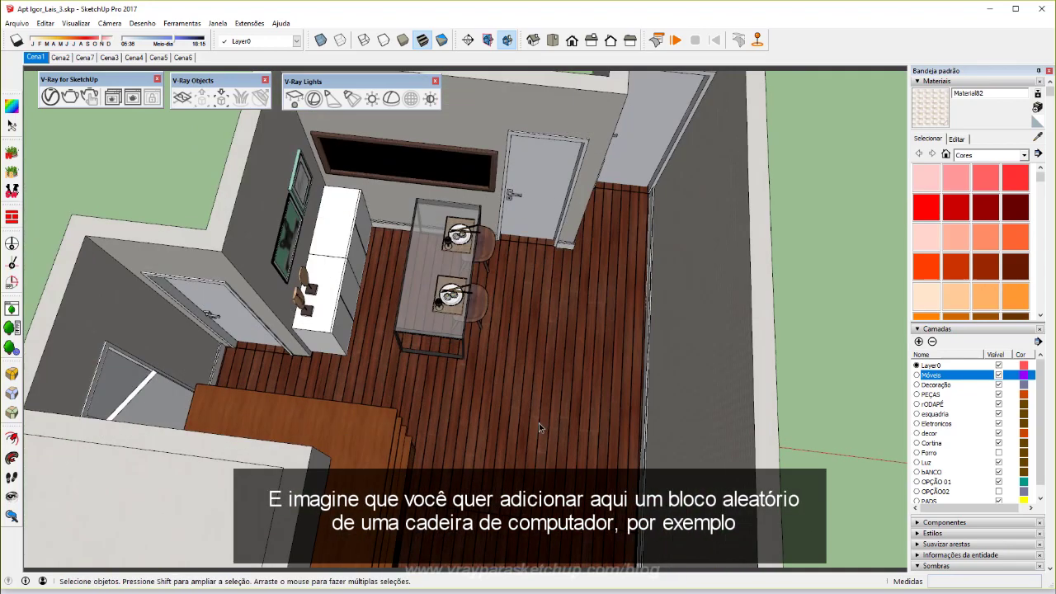
scroll(539, 423, "up", 2)
middle_click_drag(624, 336, 500, 336)
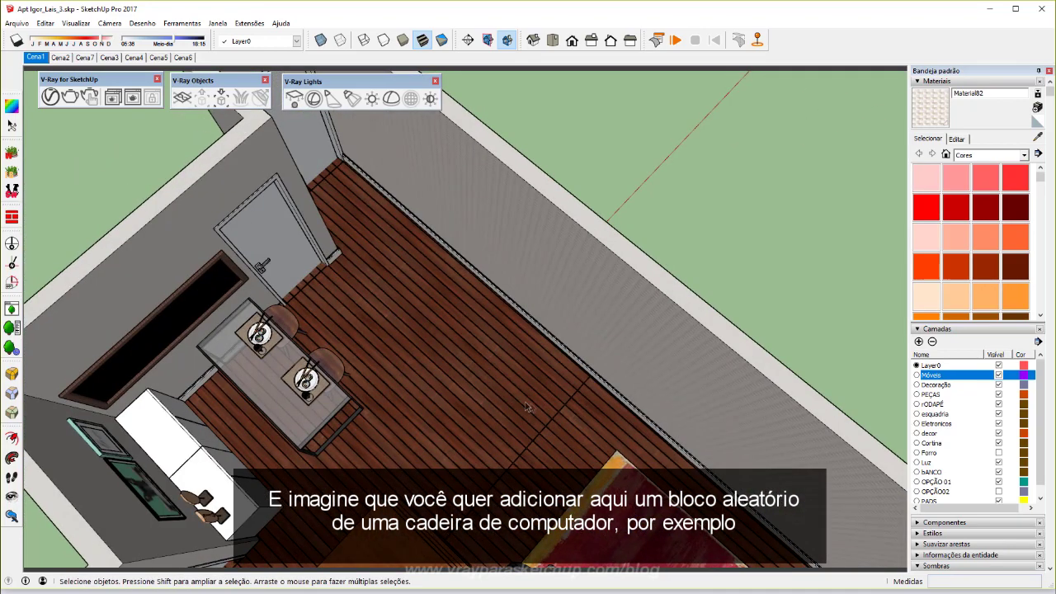
scroll(544, 400, "down", 5)
mouse_move(544, 399)
middle_mouse_down()
mouse_move(80, 507)
mouse_move(217, 377)
middle_mouse_up()
scroll(322, 555, "up", 3)
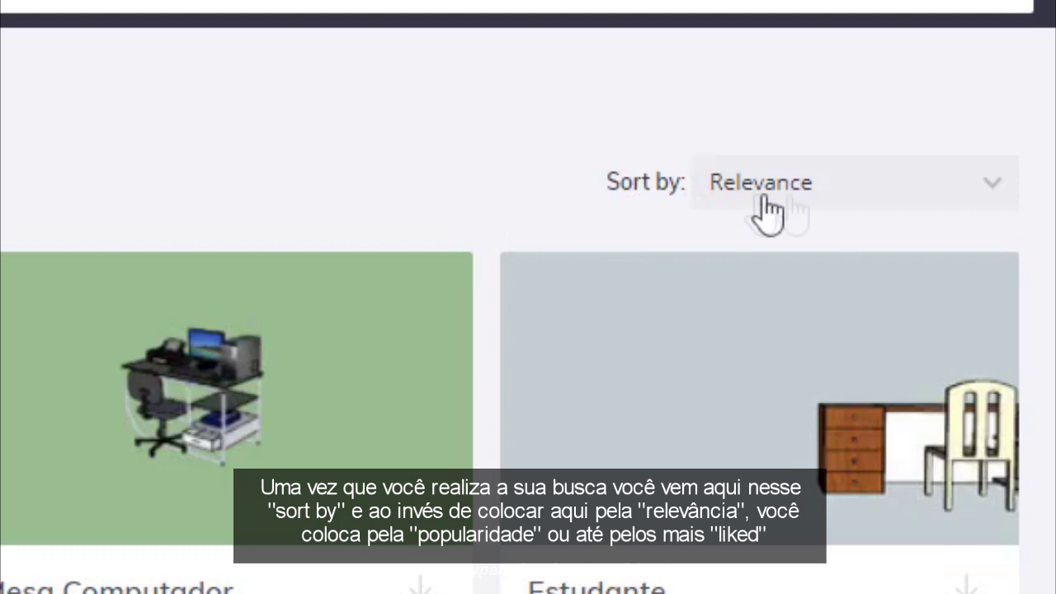
- Sort the 'cadeira para computador' results by Popularity, then by Most Liked
left_click(825, 198)
left_click(653, 305)
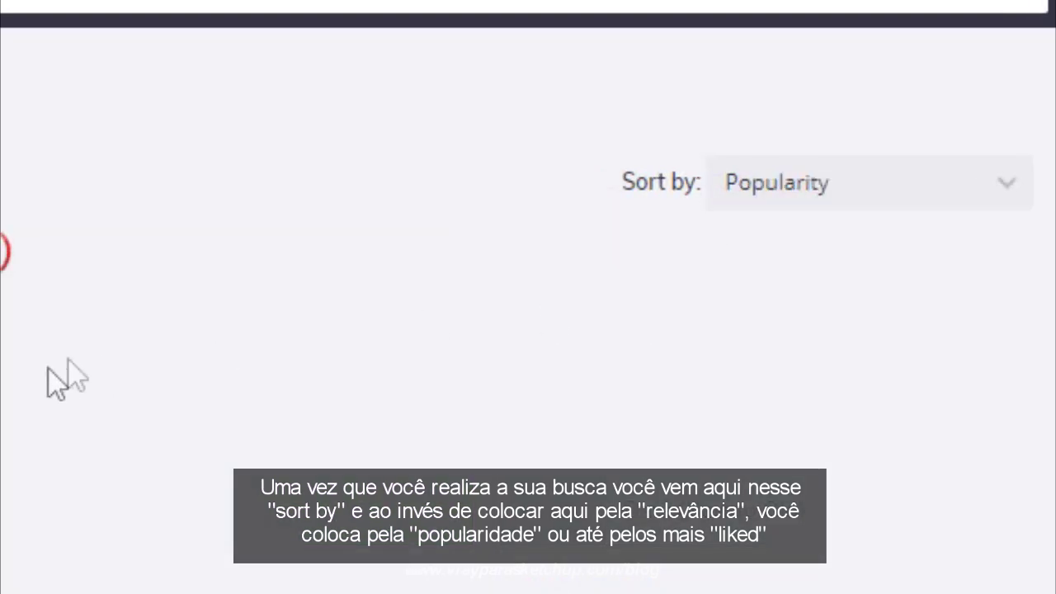
left_click(763, 175)
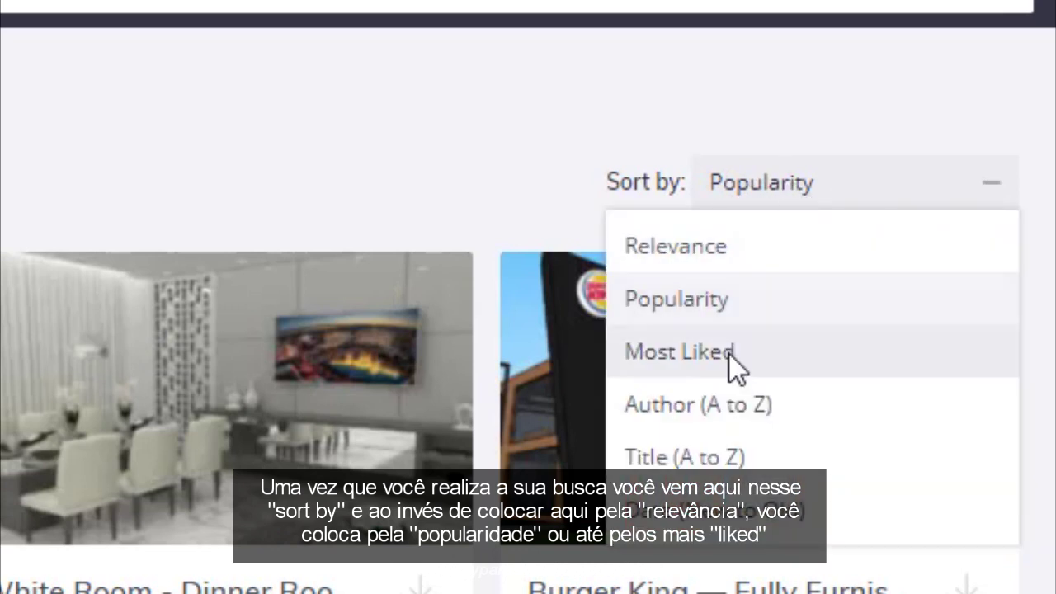
left_click(702, 358)
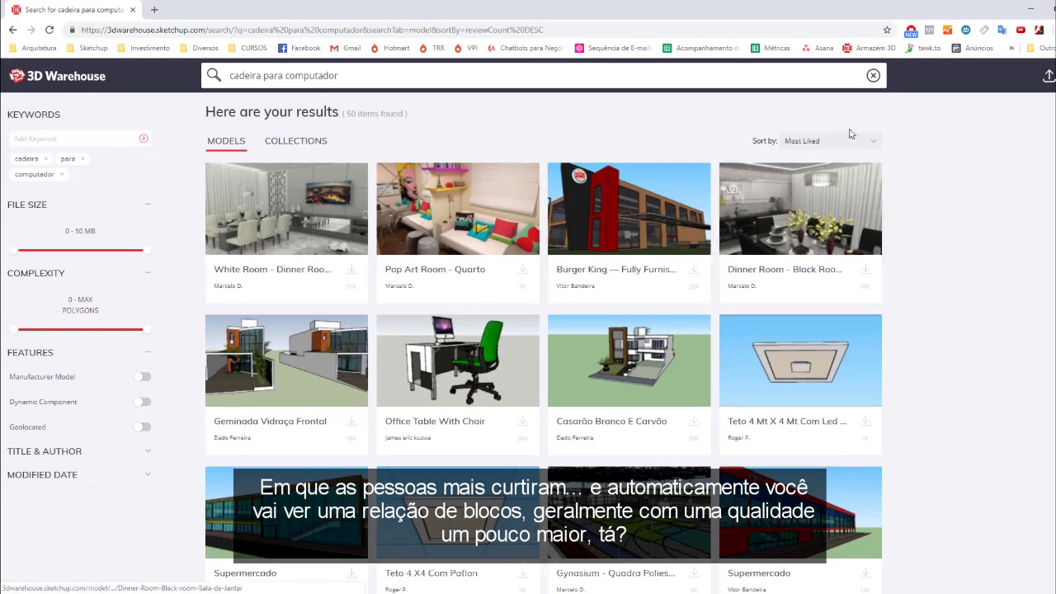
mouse_move(629, 363)
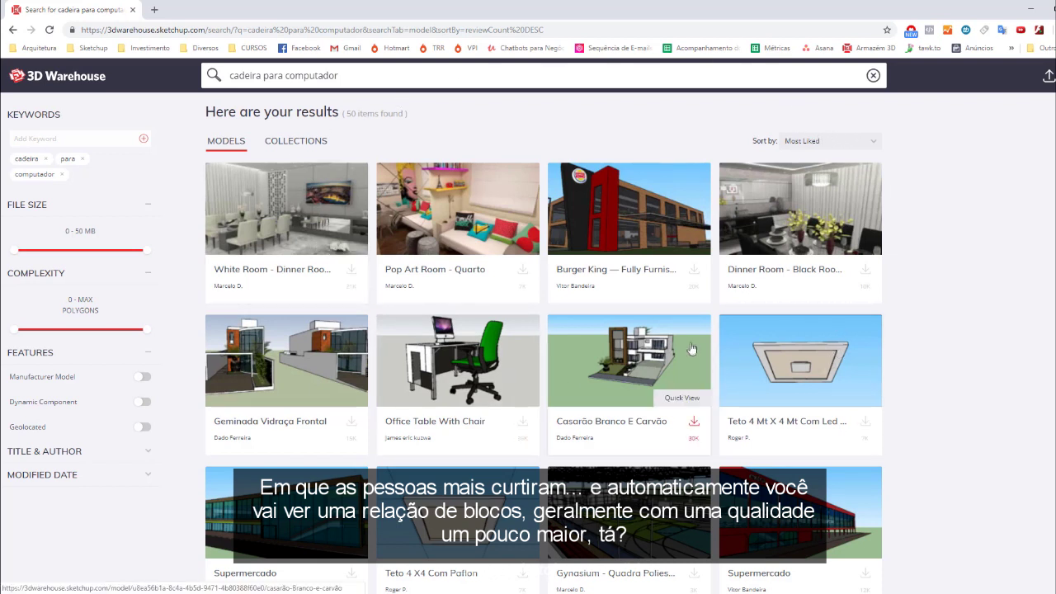
- Open the Office Table With Chair result and download it as a SketchUp model version
mouse_move(457, 361)
left_click(453, 348)
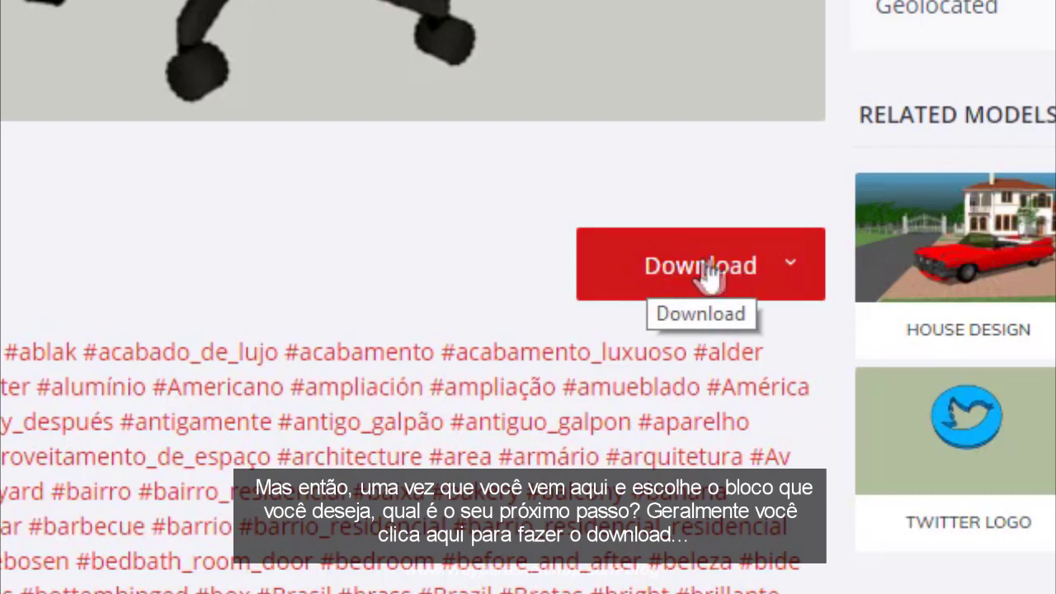
left_click(667, 428)
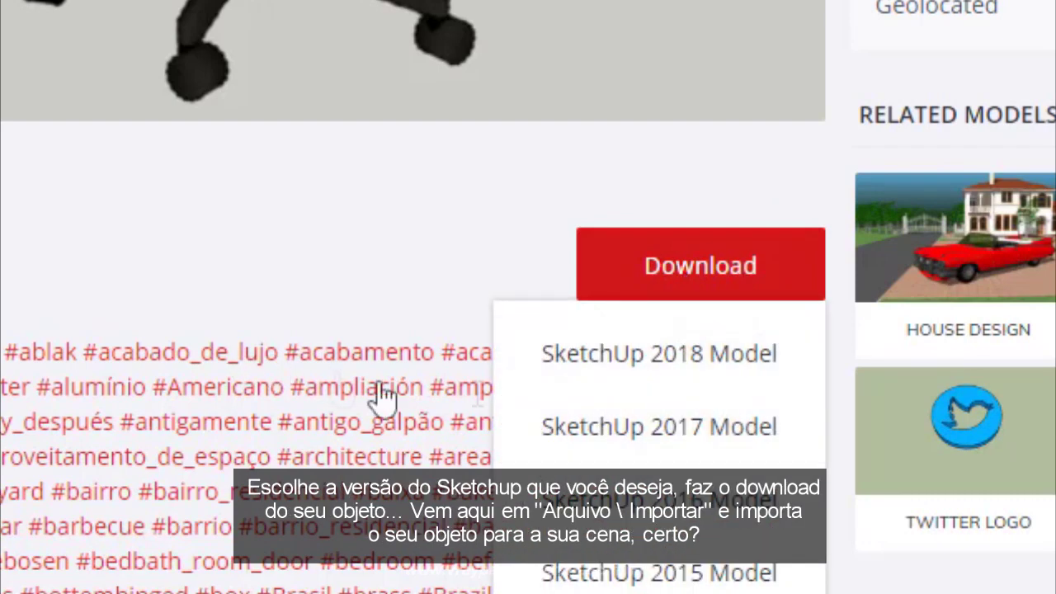
left_click(578, 429)
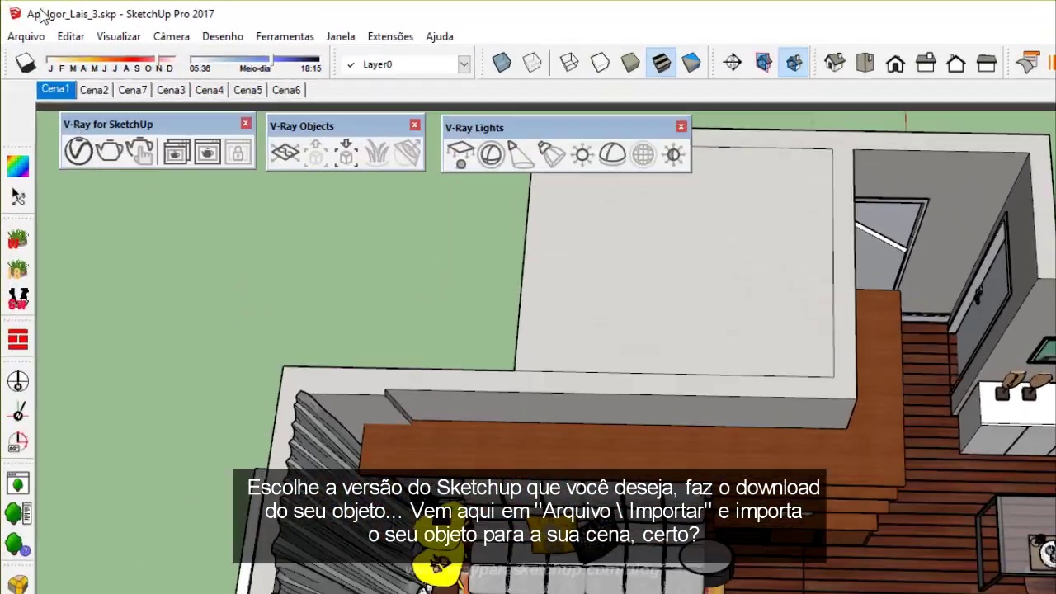
- Start importing the downloaded chair file through Arquivo > Importar, orbiting the apartment view meanwhile
left_click(55, 62)
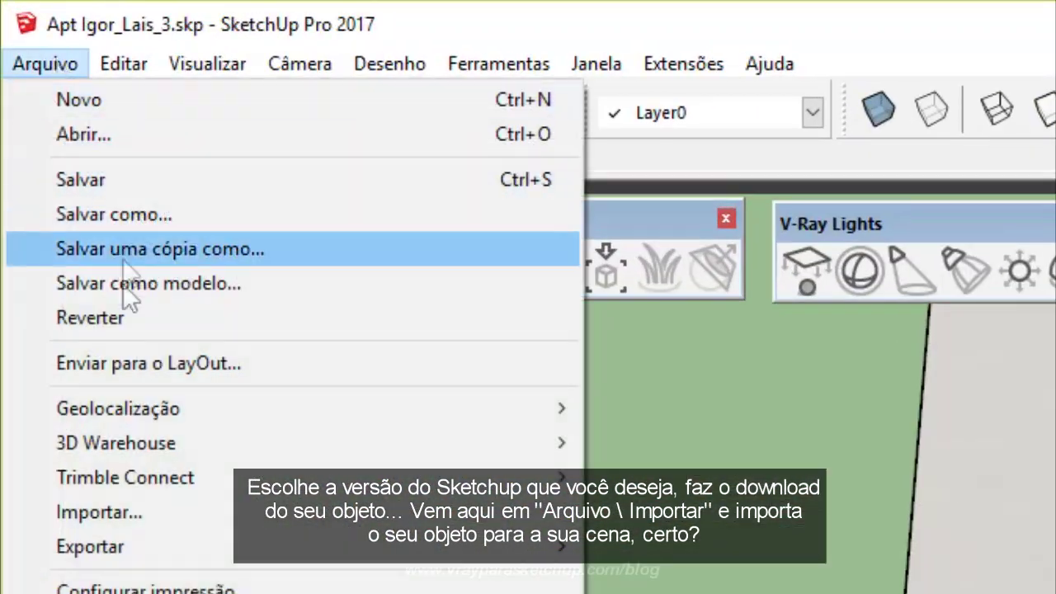
left_click(104, 508)
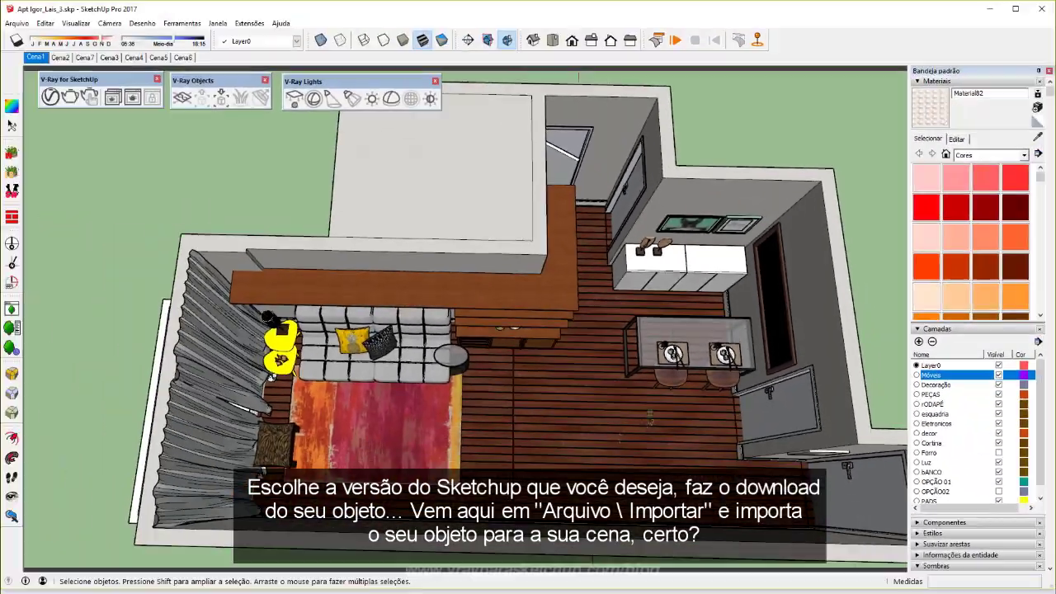
middle_click_drag(649, 418, 602, 413)
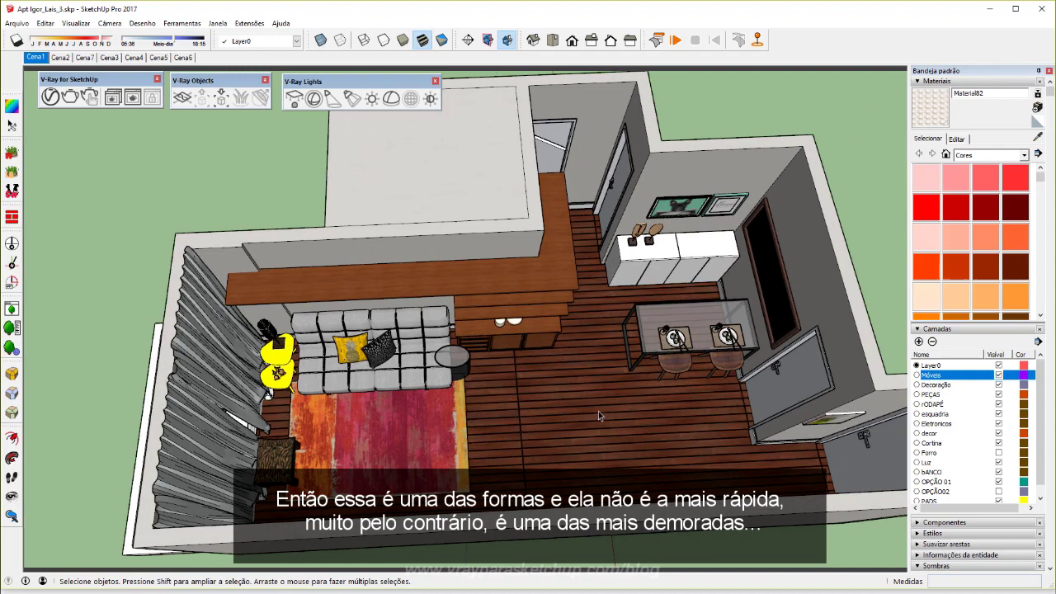
middle_click_drag(642, 409, 554, 419)
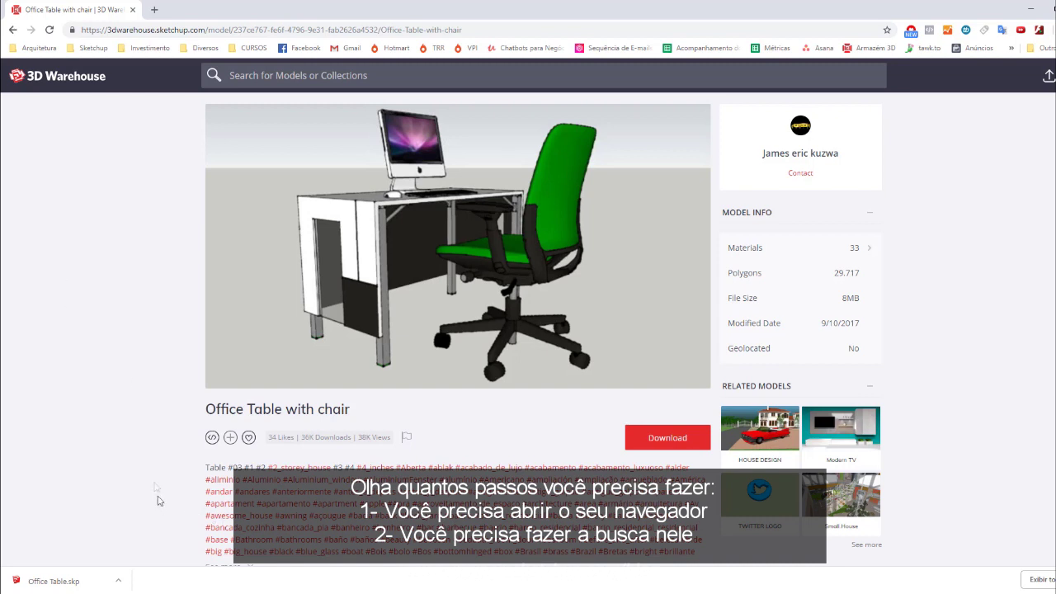
left_click(283, 67)
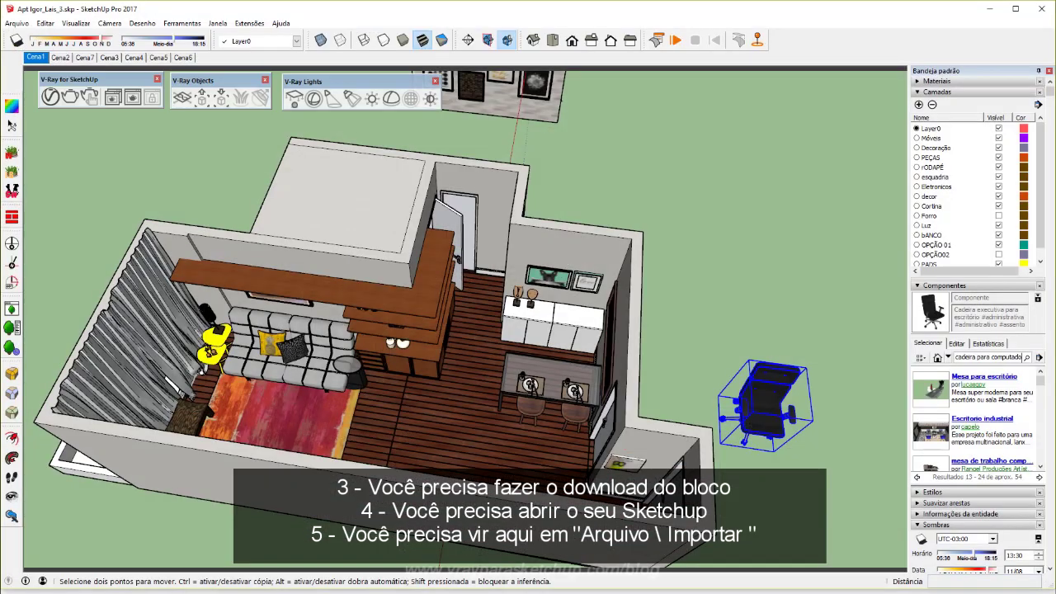
left_click(16, 23)
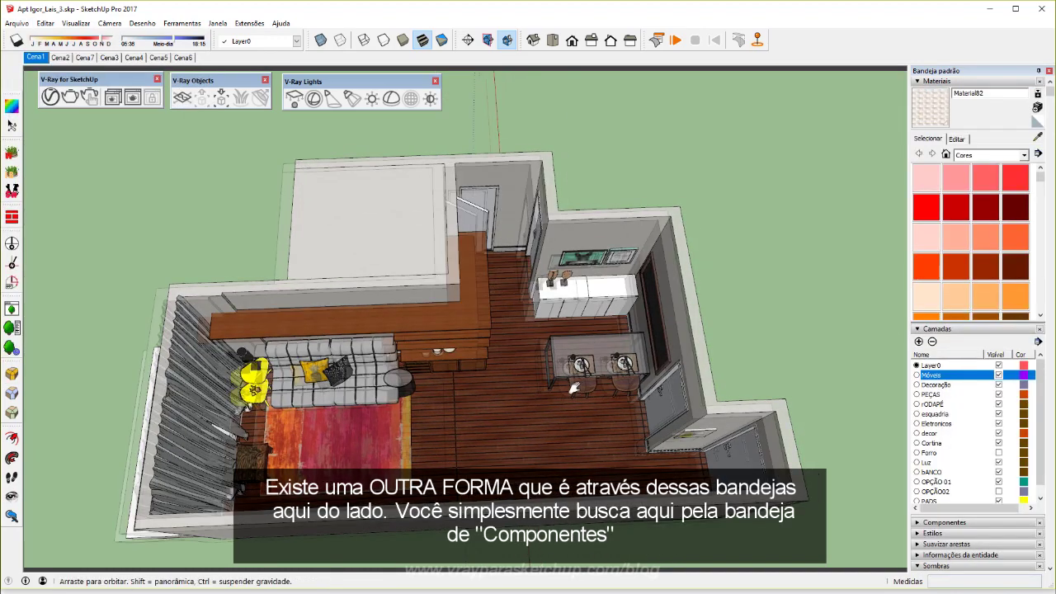
middle_click_drag(677, 272, 716, 226)
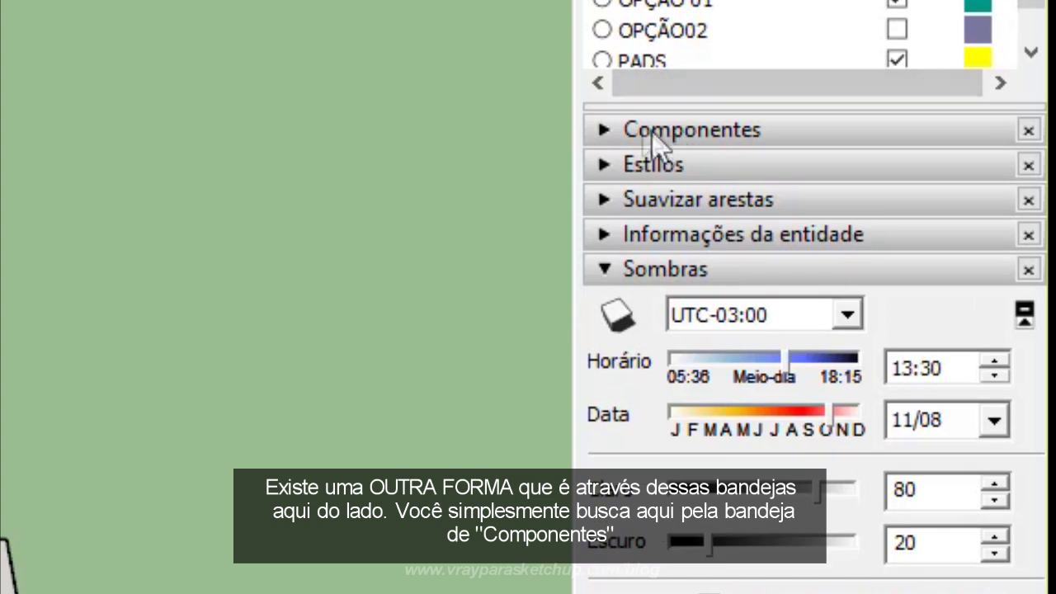
- Search the Components browser for an office chair, insert the executive chair, and load results 13–24
left_click(652, 128)
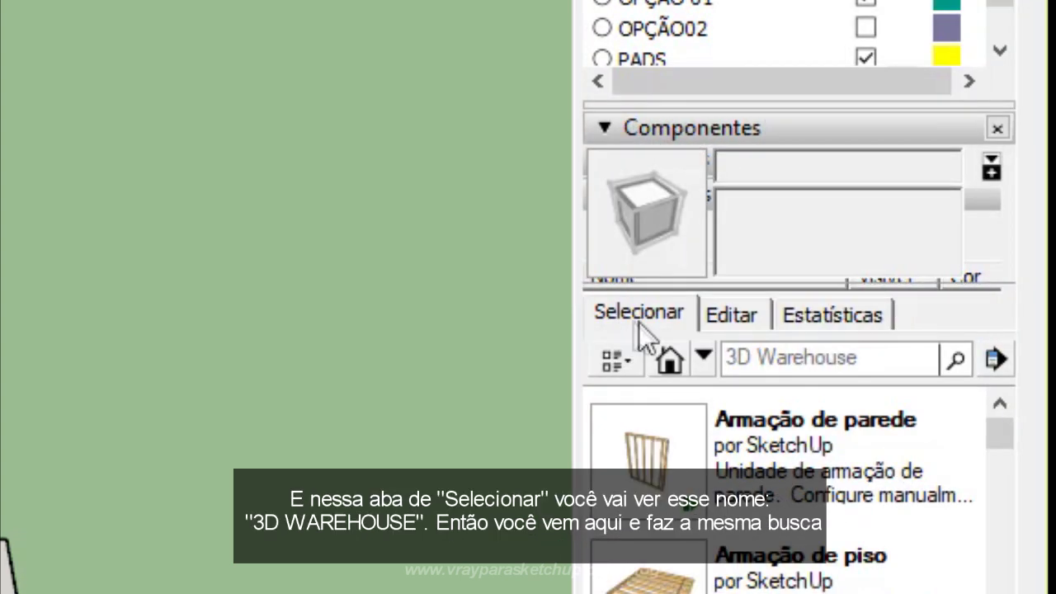
left_click(735, 363)
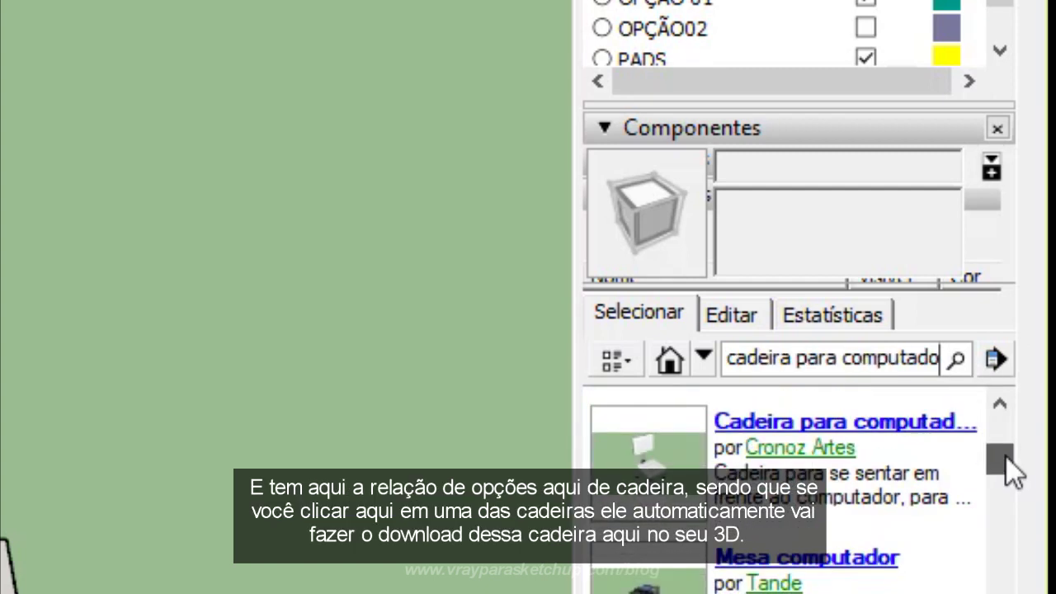
left_click_drag(1006, 458, 994, 569)
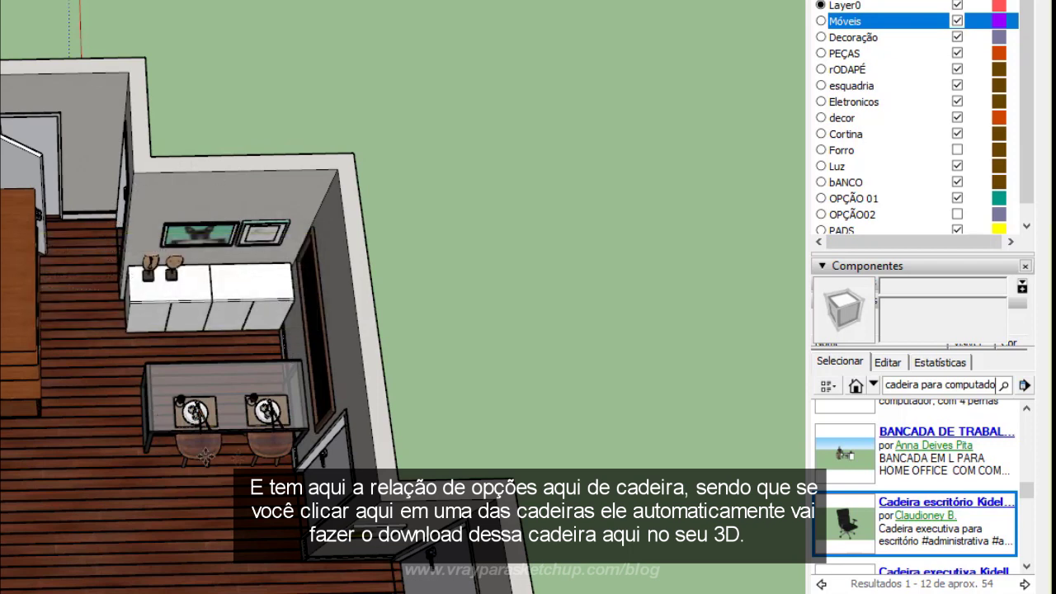
left_click(472, 402)
middle_click_drag(471, 402, 124, 80)
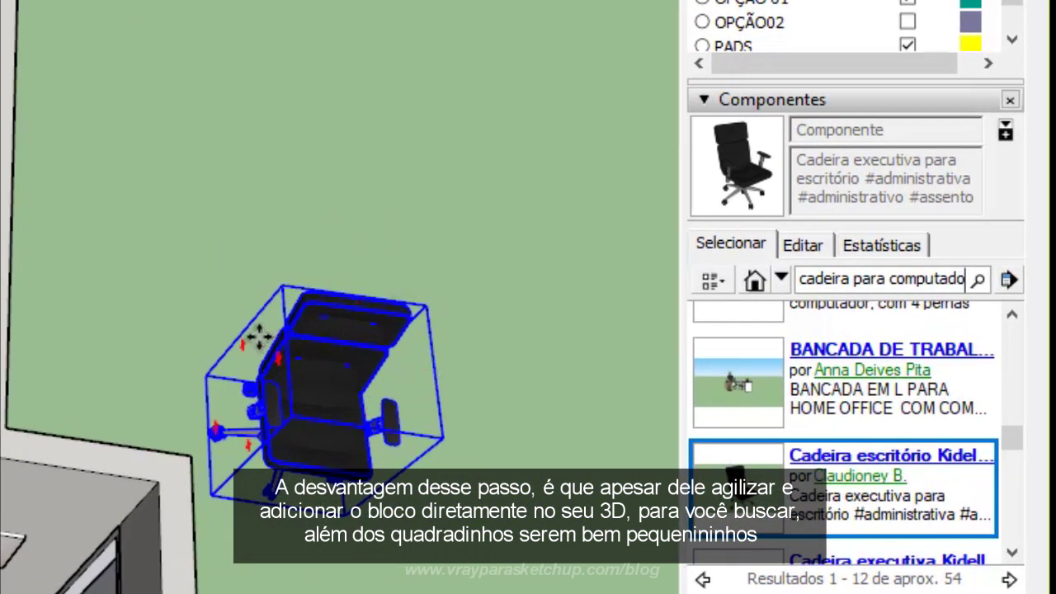
mouse_move(1011, 450)
left_mouse_down()
mouse_move(1018, 381)
mouse_move(1015, 477)
left_mouse_up()
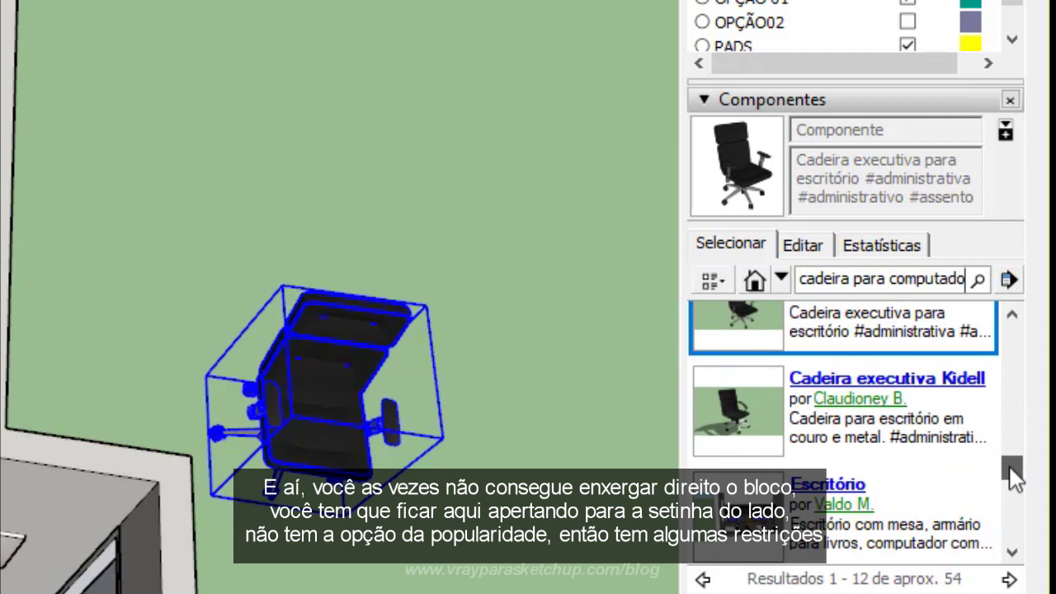
left_click(1009, 580)
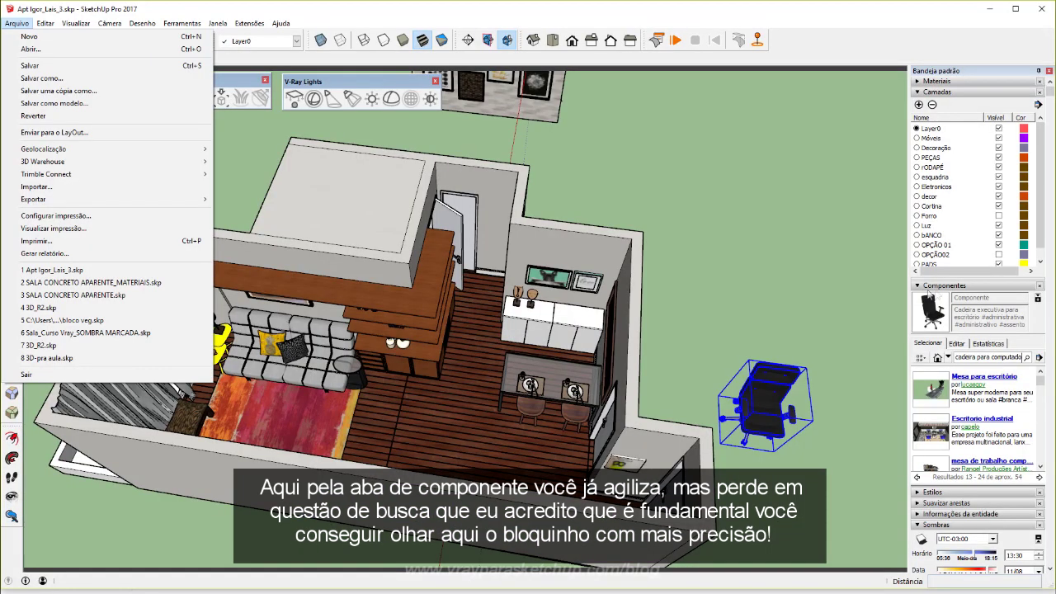
- Set the executive office chair down beside the apartment and orbit for an overall view
key("Escape")
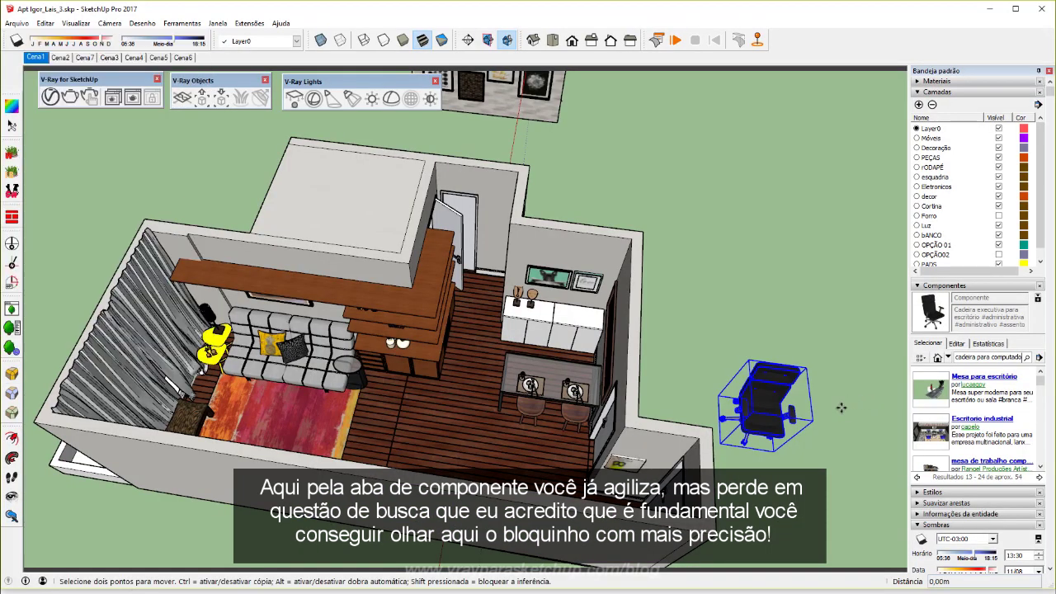
left_click(829, 313)
mouse_move(776, 334)
middle_mouse_down()
mouse_move(700, 364)
mouse_move(718, 328)
middle_mouse_up()
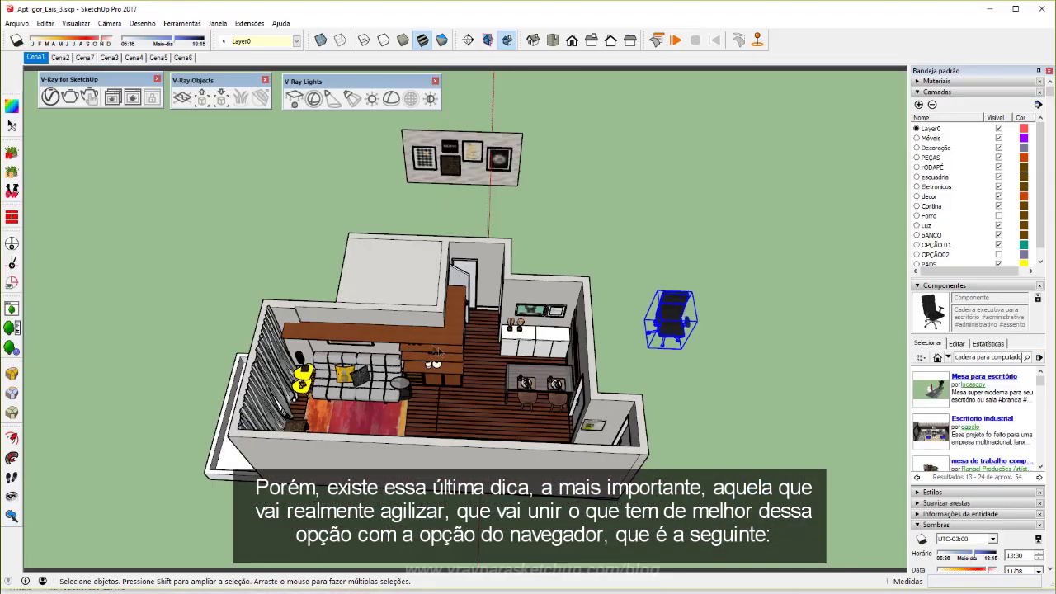
mouse_move(368, 278)
middle_mouse_down()
mouse_move(460, 274)
mouse_move(468, 344)
middle_mouse_up()
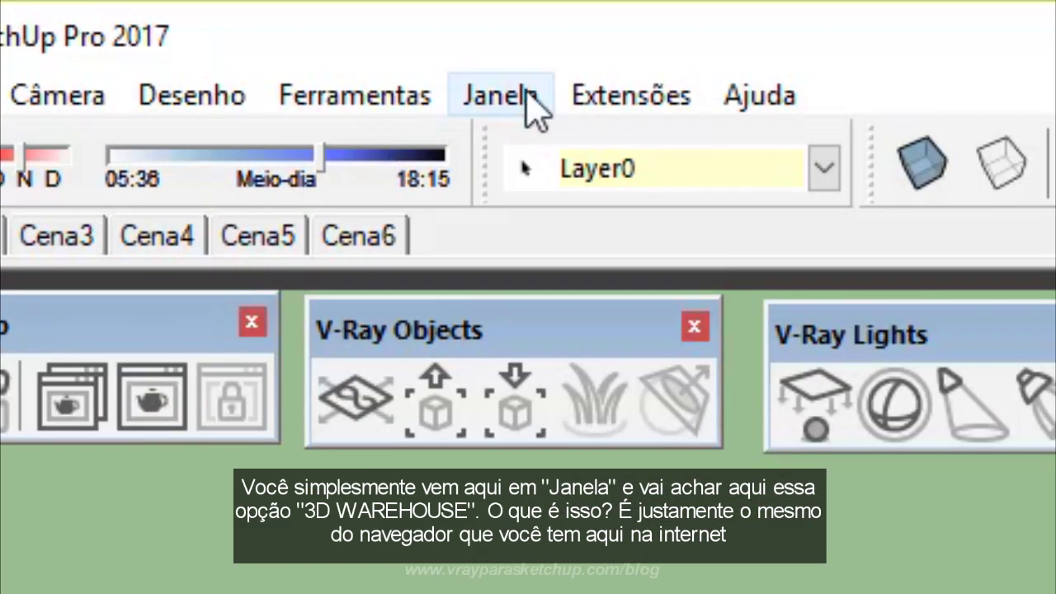
- Reopen 3D Warehouse from Janela, rerun the 'cadeira de computador' search, and open Office Table with chair
left_click(536, 107)
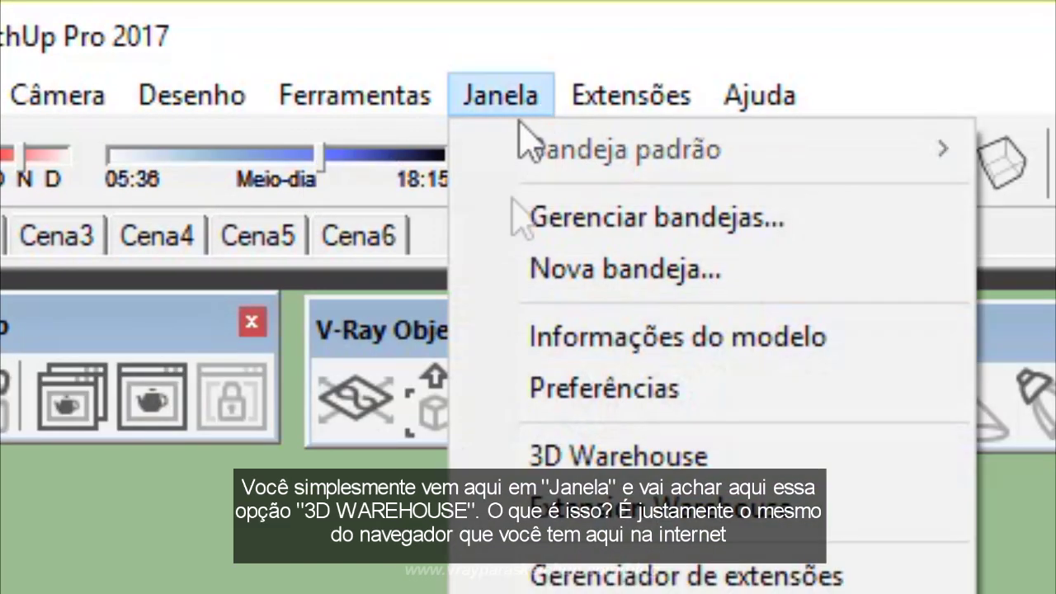
left_click(523, 459)
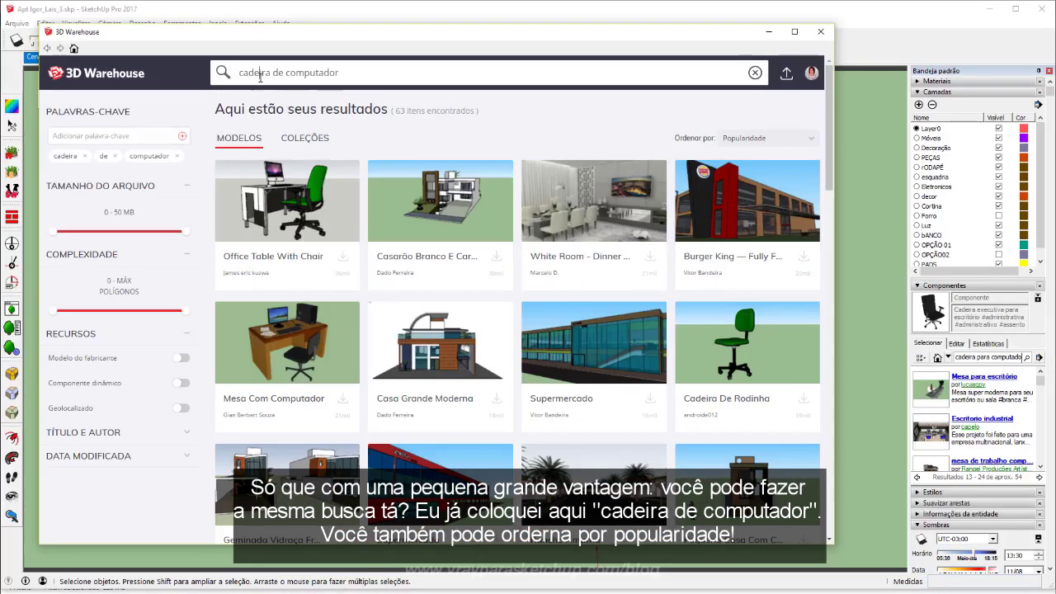
triple_click(336, 76)
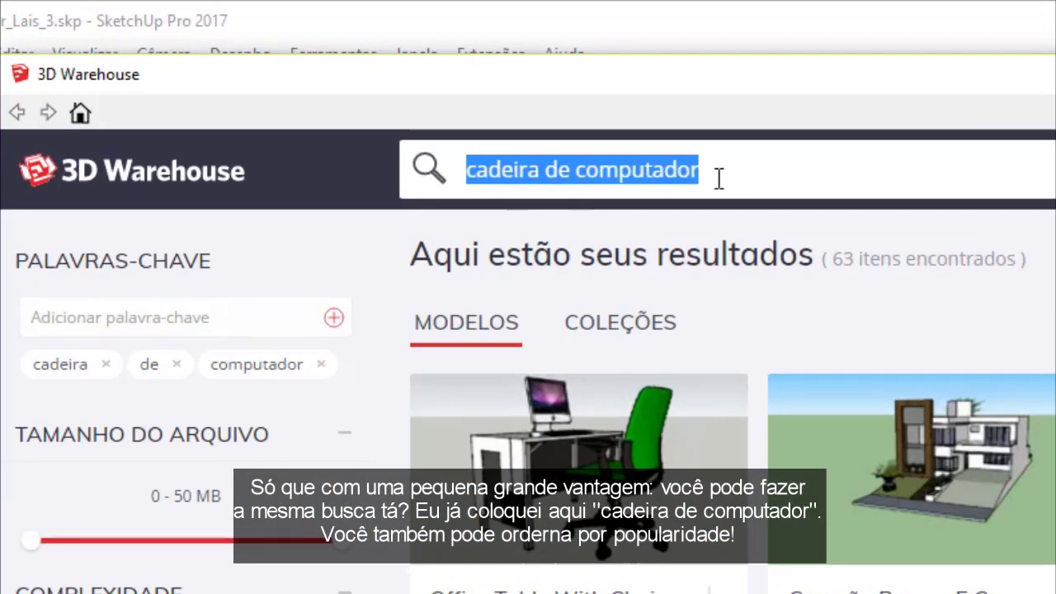
key("Return")
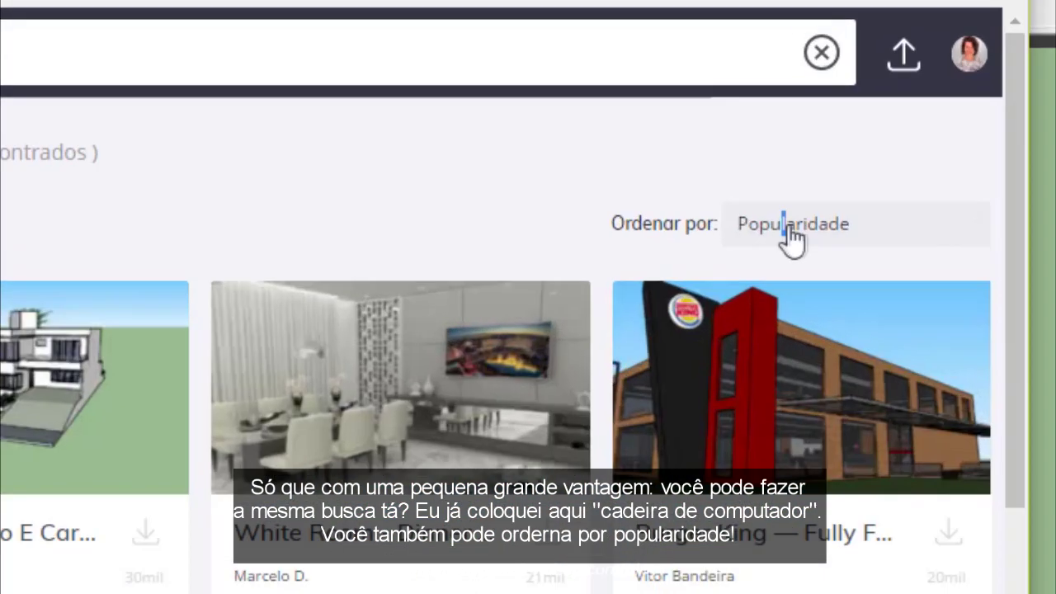
left_click(742, 143)
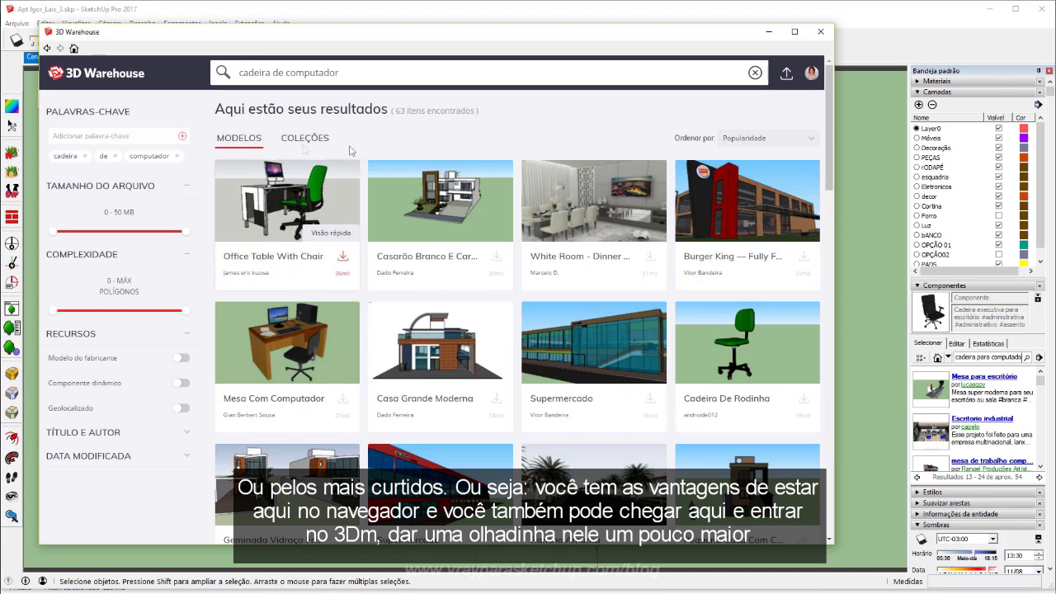
mouse_move(287, 200)
left_click(250, 235)
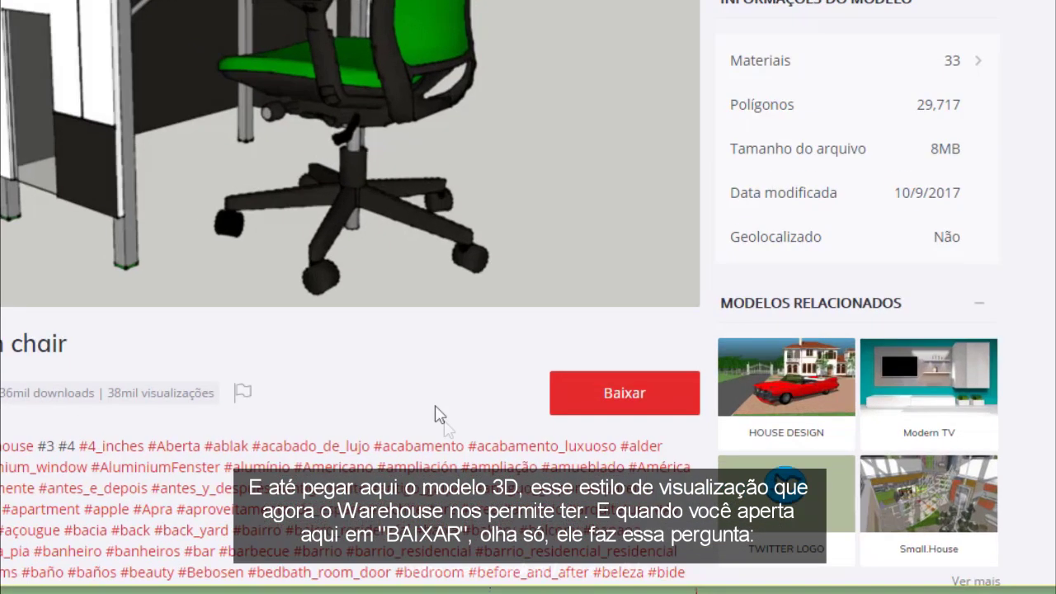
- Download Office Table with chair straight into the model and orbit to view it
left_click(731, 335)
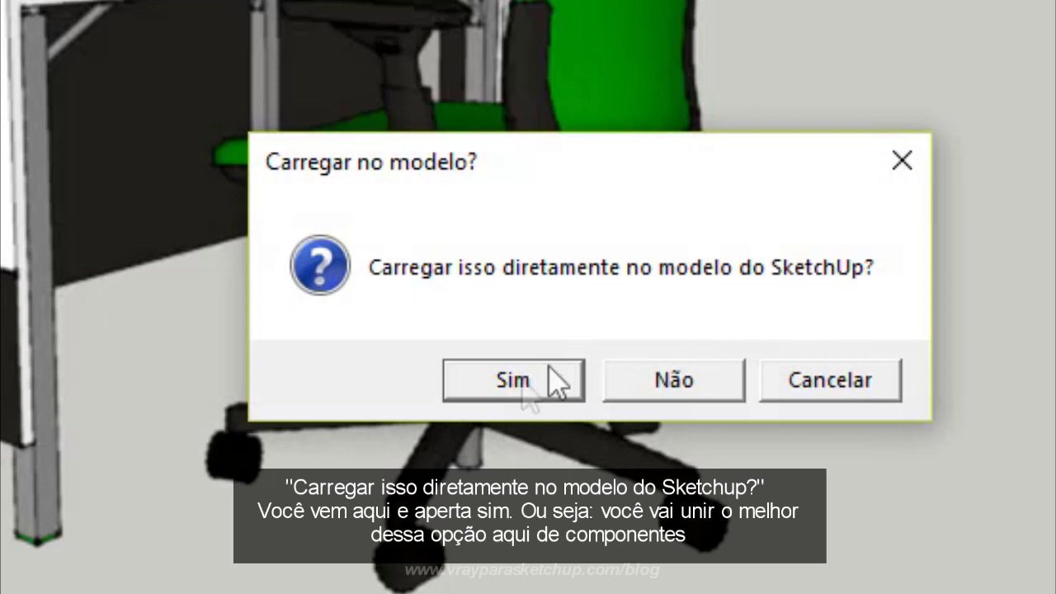
left_click(529, 390)
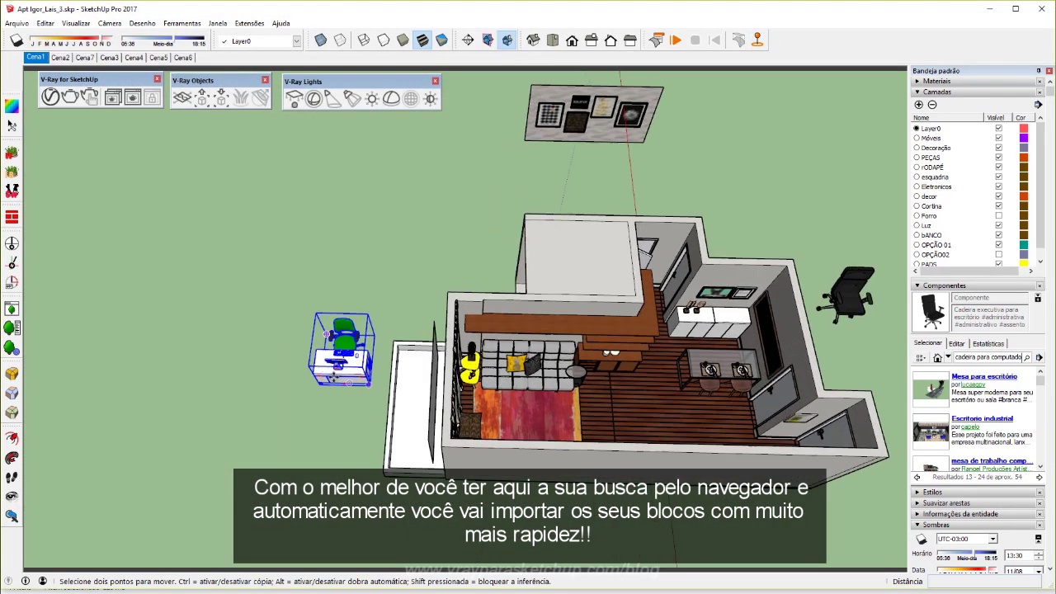
mouse_move(334, 334)
middle_mouse_down()
mouse_move(723, 282)
mouse_move(423, 373)
middle_mouse_up()
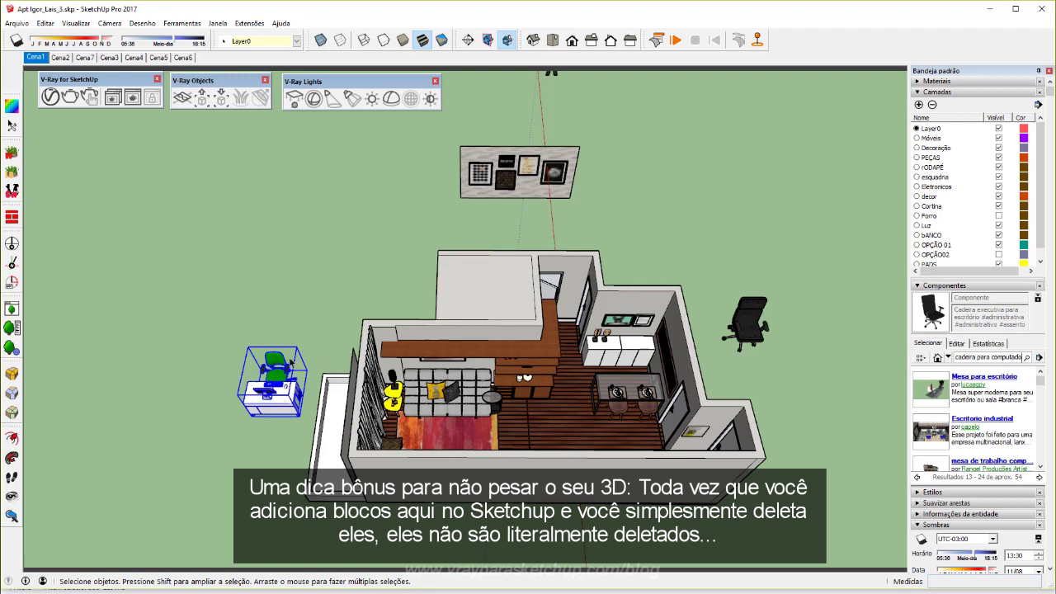
- Delete the selected desk-and-chair model and the black office chair from the scene
key("Delete")
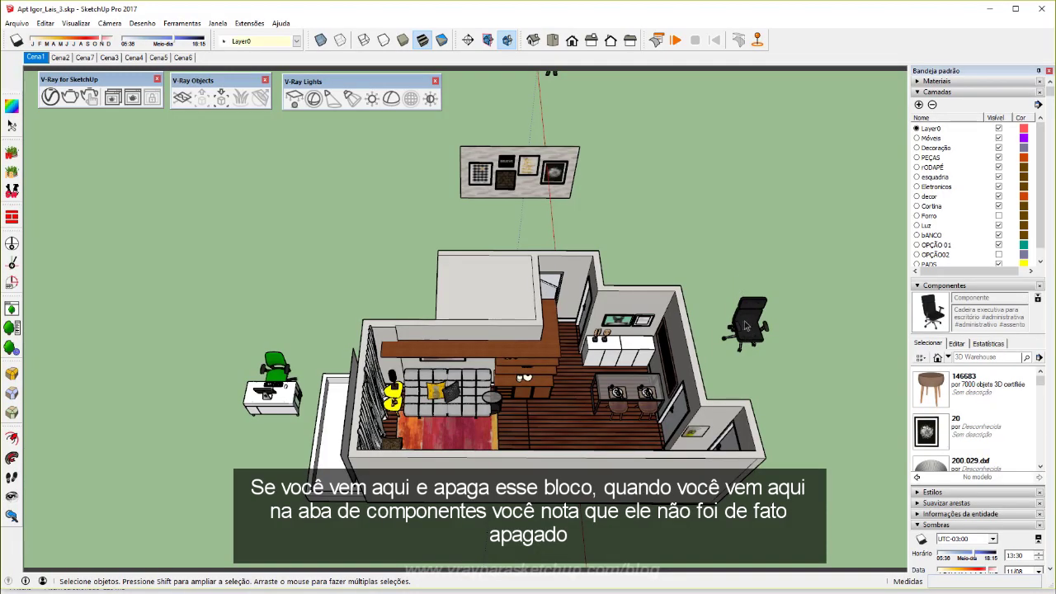
left_click(746, 326)
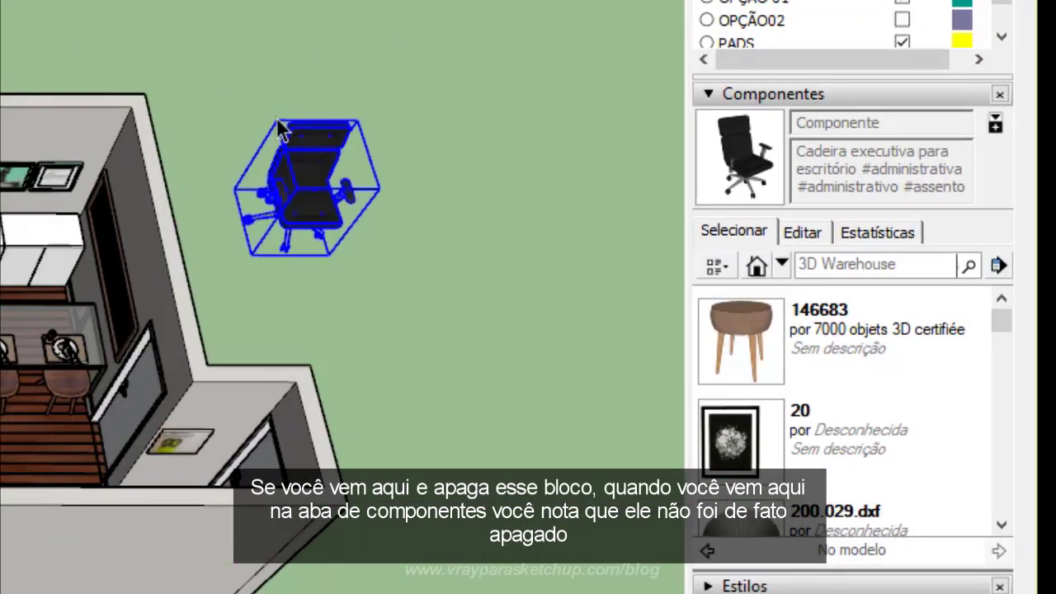
key("Delete")
- Scroll the Components 'No modelo' list to find the chair definition still listed
scroll(847, 409, "down", 3)
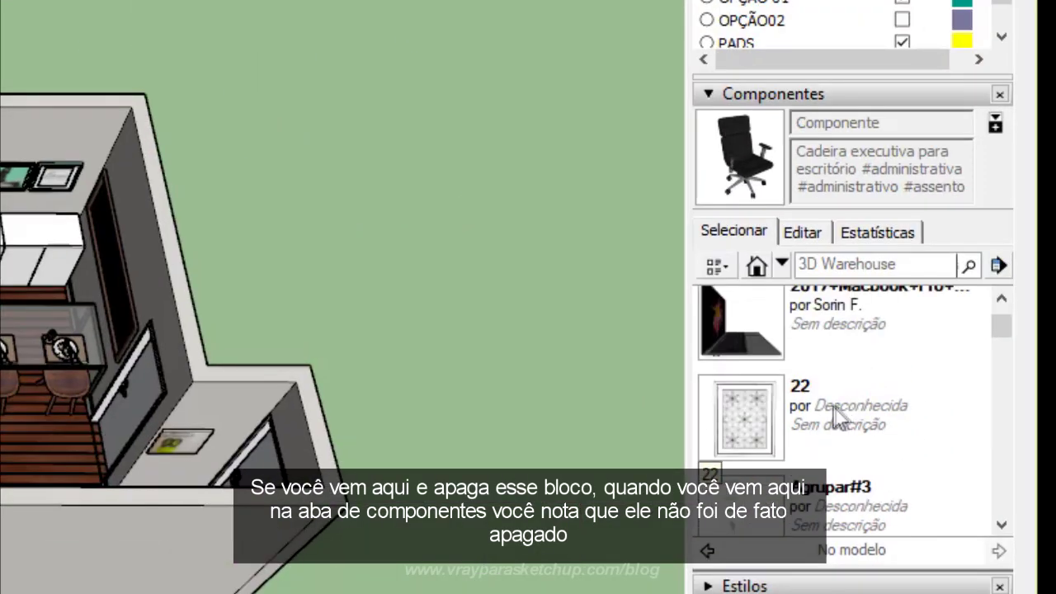
scroll(849, 408, "up", 2)
scroll(862, 403, "down", 3)
scroll(850, 408, "down", 3)
scroll(838, 420, "down", 3)
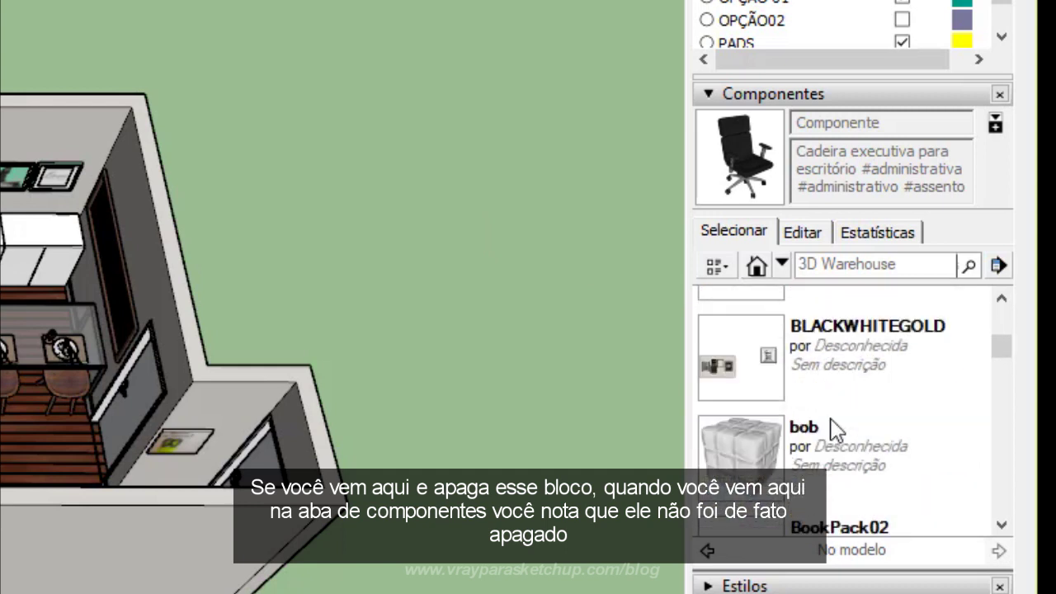
scroll(838, 428, "down", 3)
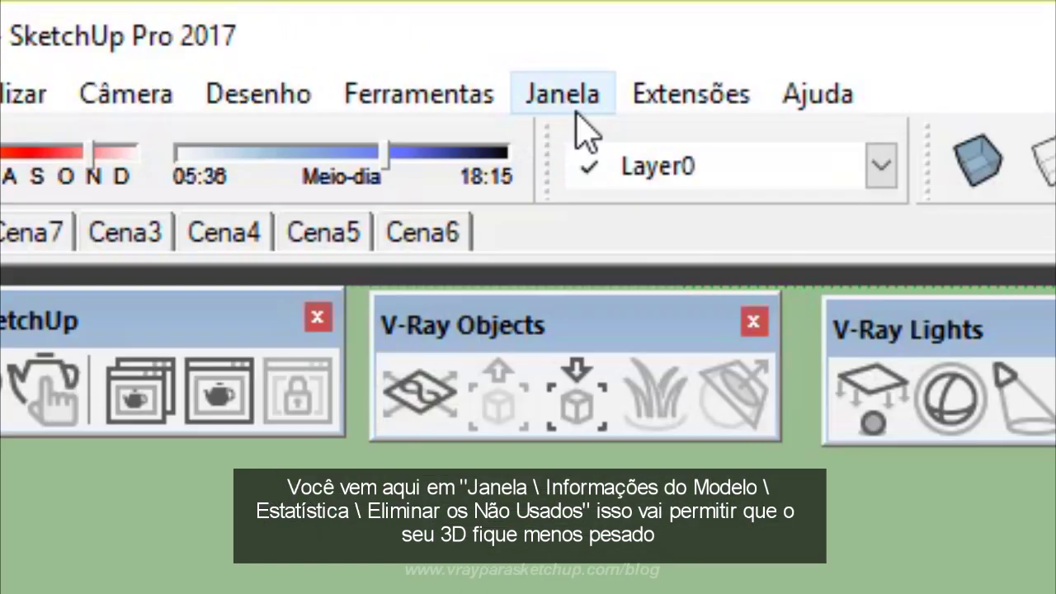
- Open Janela > Informações do modelo to its Estatísticas page
left_click(219, 24)
left_click(651, 335)
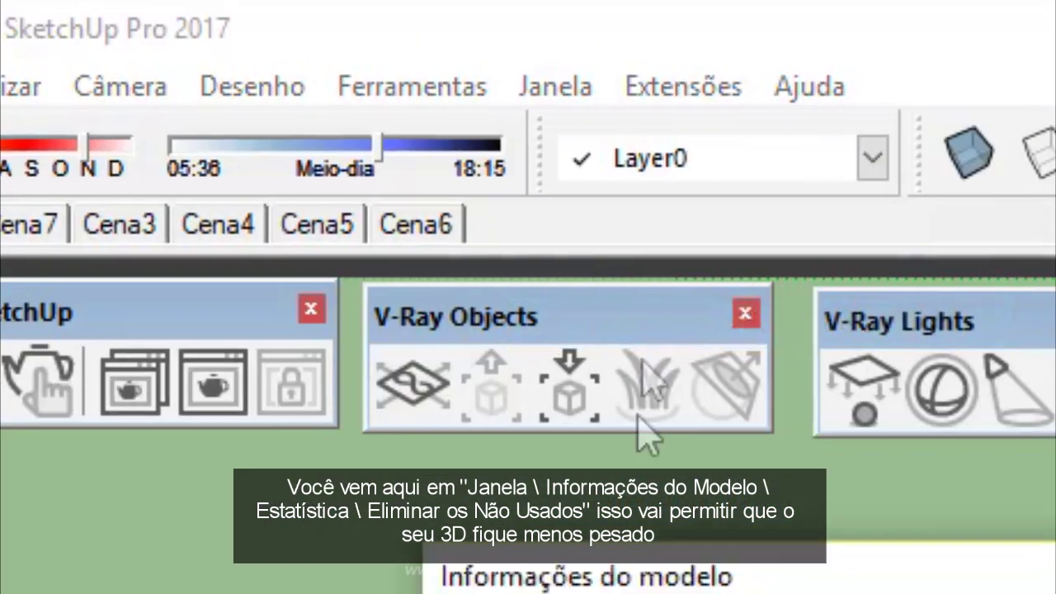